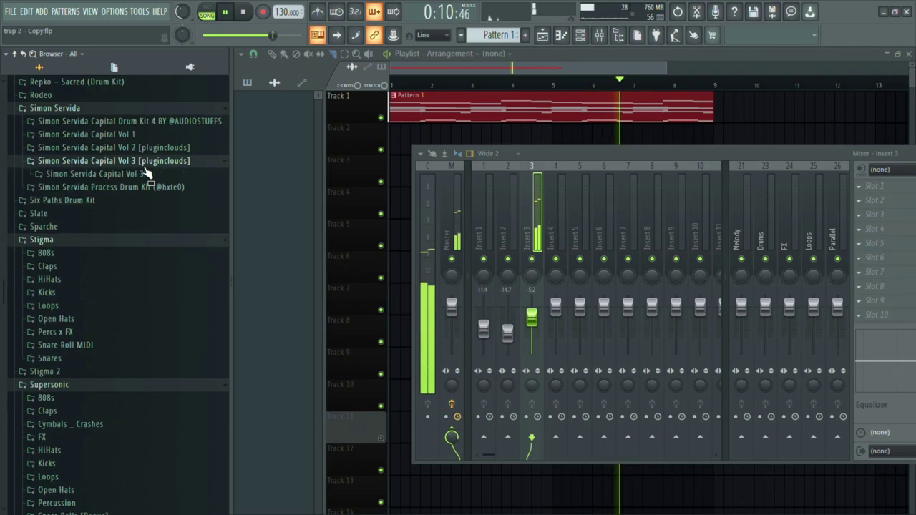
- Collapse the Capital Vol 3 folder and open the Simon Servida Capital Drum Kit 4 folder in the sample browser
left_click(145, 176)
left_click(147, 176)
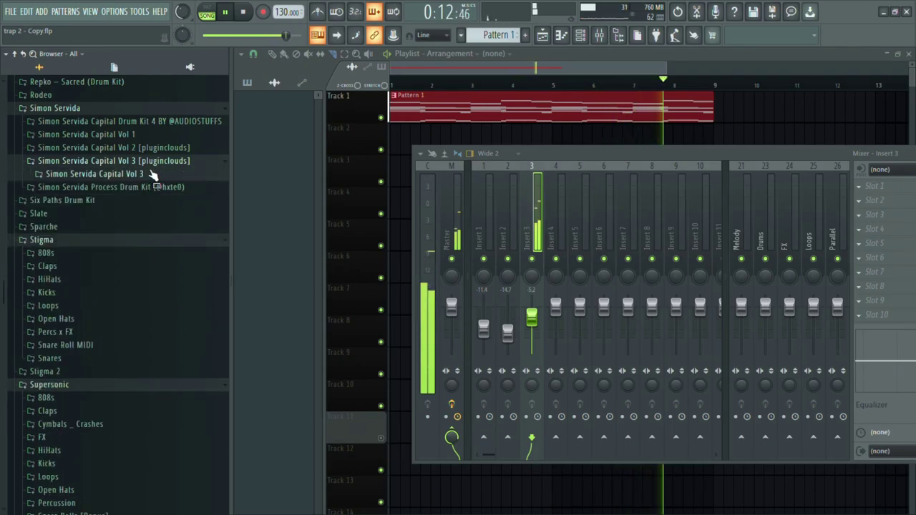
left_click(147, 160)
left_click(171, 122)
scroll(130, 301, "down", 1)
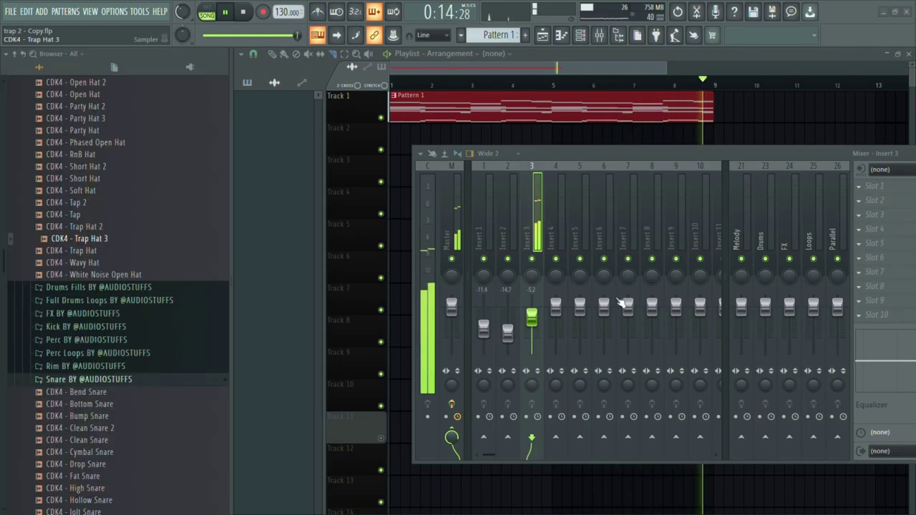
- Lower the mixer volumes of Insert 4 to -16.0 dB and Insert 3 to -11.5 dB
left_click(507, 332)
left_click_drag(555, 307, 556, 331)
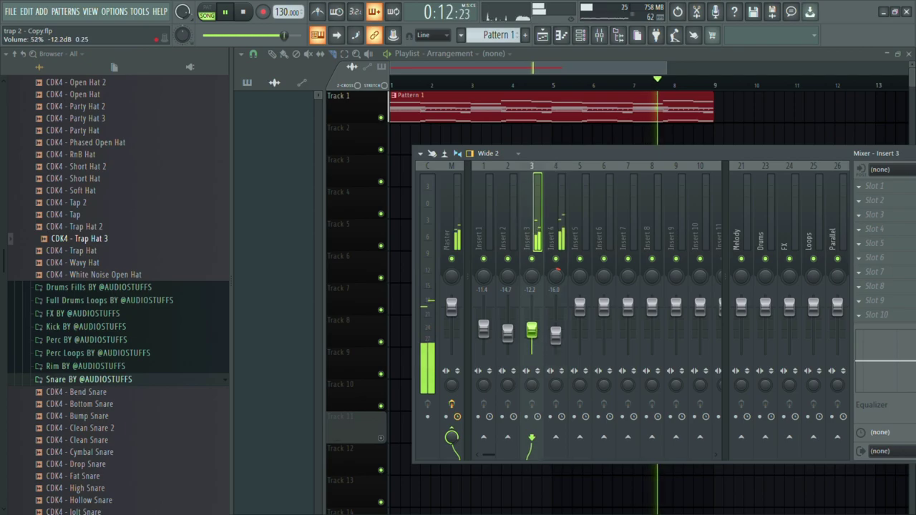
scroll(153, 327, "up", 5)
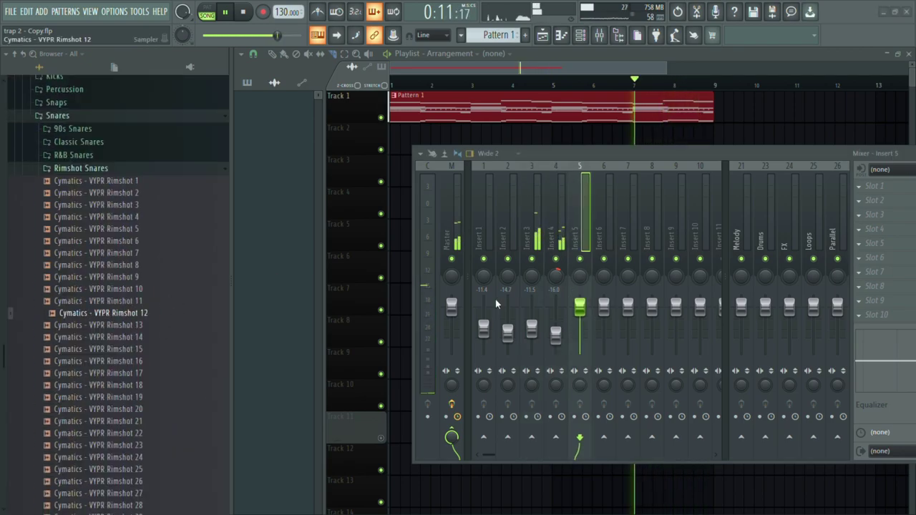
- Add a C5 note for VYPR Rimshot 12 midway through bar 1 and lower Insert 5's volume to -6.6 dB
key("F7")
left_click(304, 193)
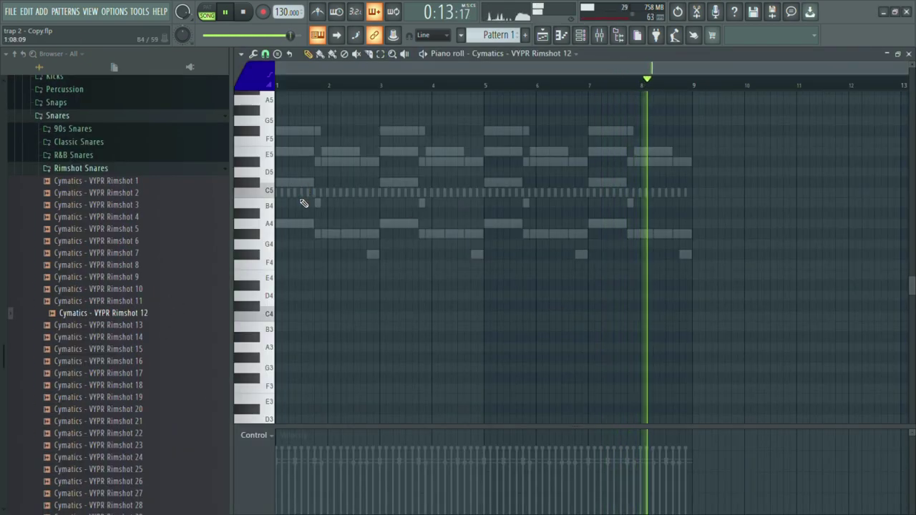
key("F9")
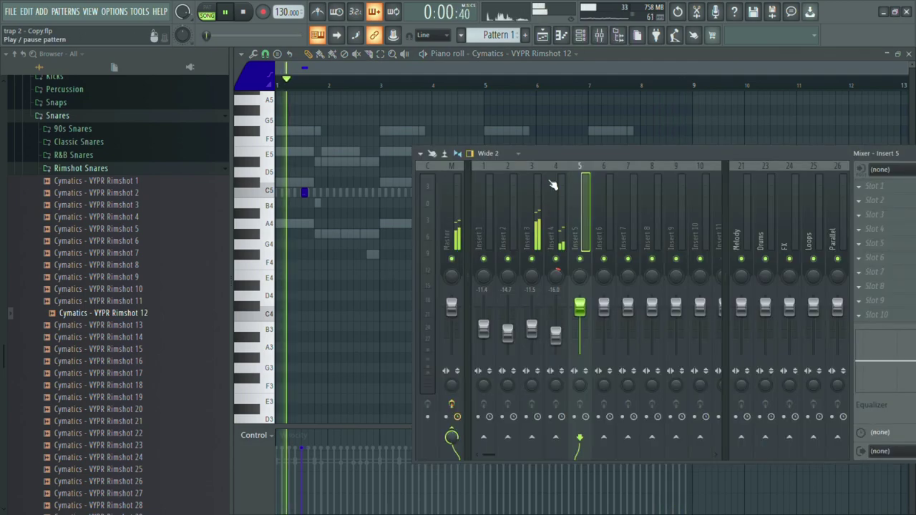
left_click_drag(579, 307, 579, 320)
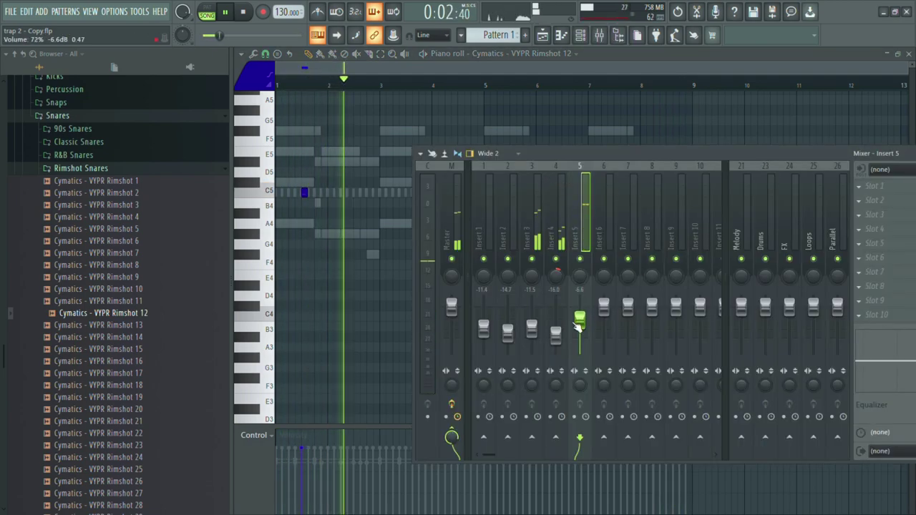
- Add one C5 rimshot note midway through each of bars 2 to 8, with the mixer closed
left_click(356, 191)
key("F9")
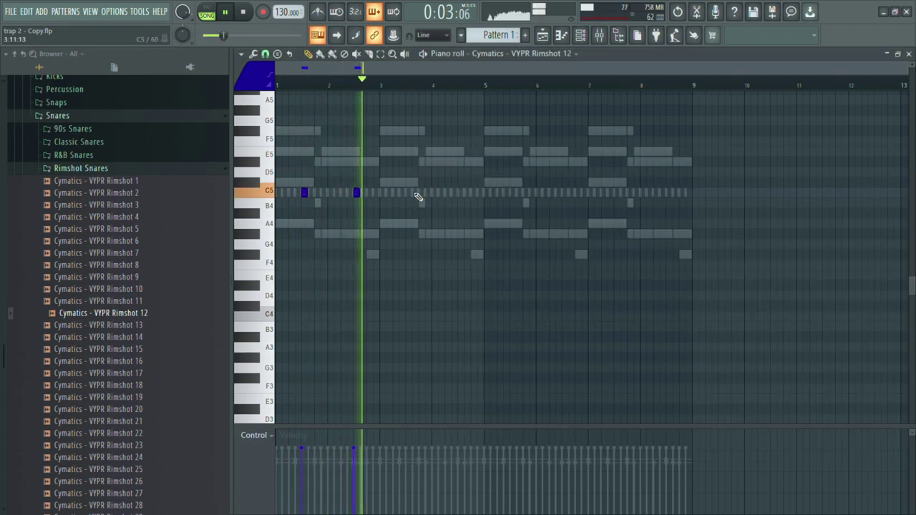
left_click(461, 193)
left_click(513, 194)
left_click(565, 193)
left_click(617, 193)
left_click(669, 193)
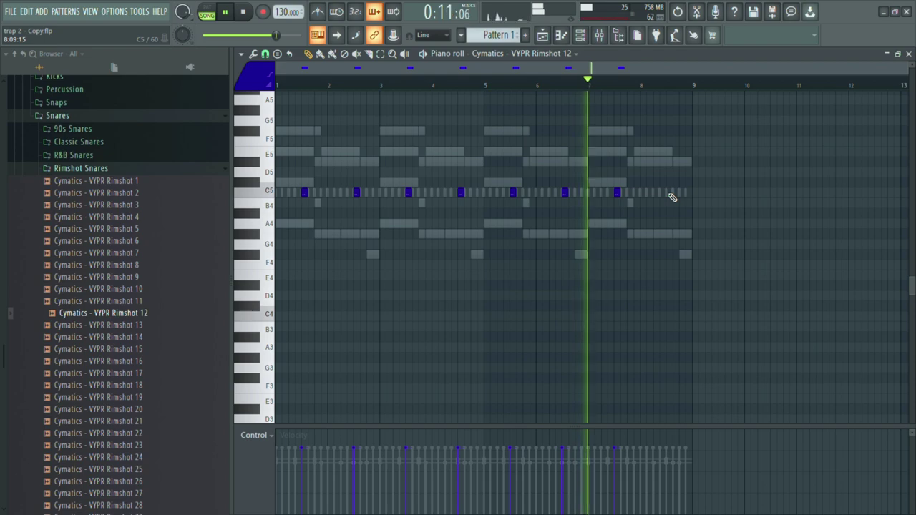
- Set the project tempo to 145 BPM
mouse_move(284, 14)
left_mouse_down()
mouse_move(284, 0)
mouse_move(284, 14)
left_mouse_up()
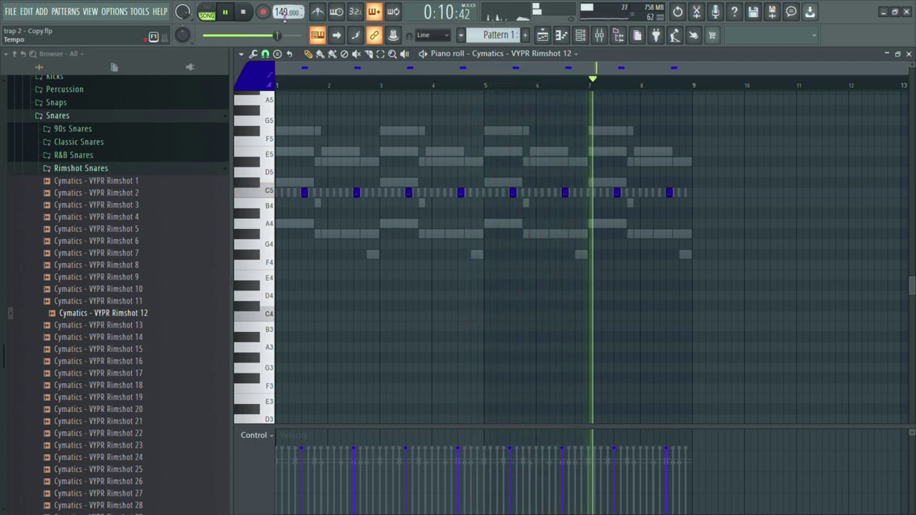
left_click_drag(284, 14, 284, 13)
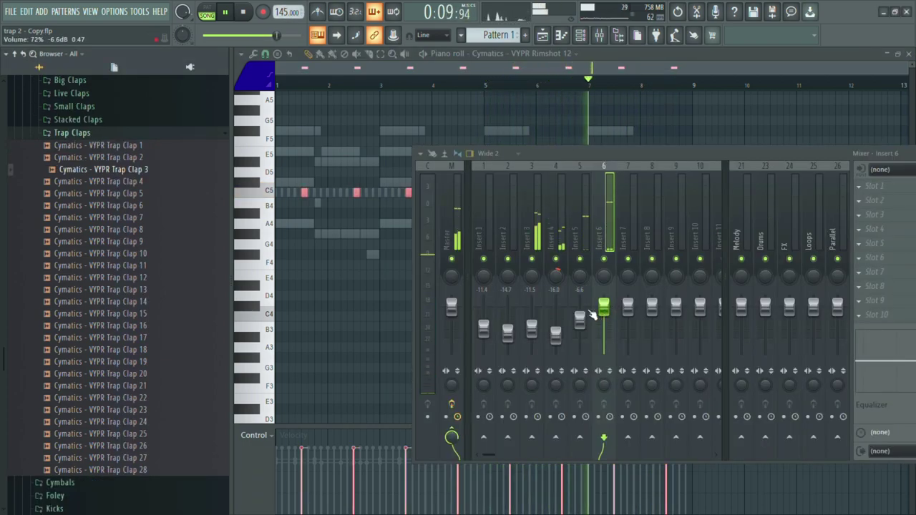
- Set the volumes of Insert 3 to -9.1 dB and Insert 4 to -14.8 dB, then close the mixer
left_click_drag(775, 149, 647, 183)
left_click_drag(426, 369, 411, 358)
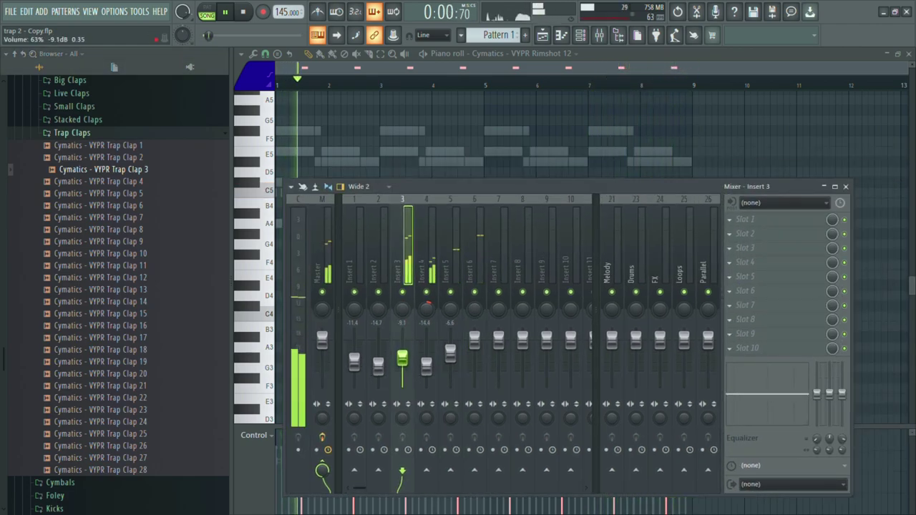
left_click(845, 187)
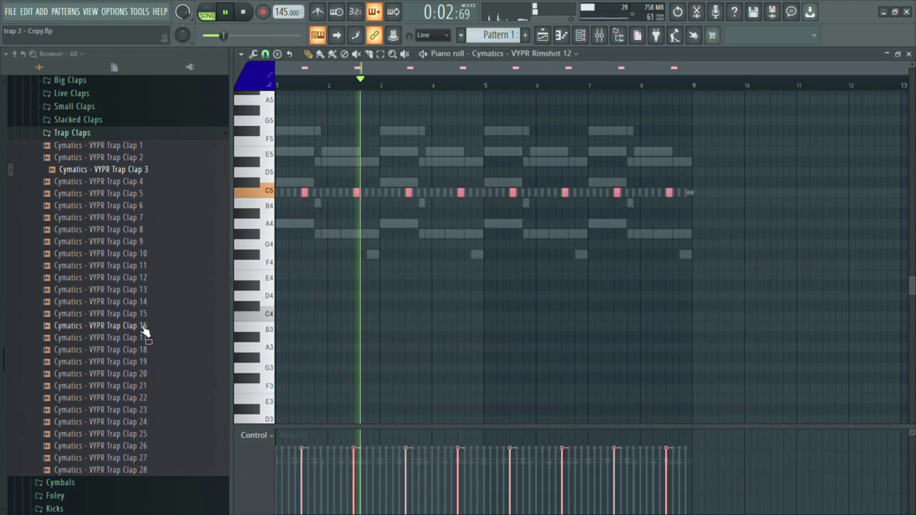
- Collapse the Drum One Shots folder and browse to the Jug - Wide Bass sample in One Shots > Juno > Bass
scroll(141, 308, "up", 3)
left_click(163, 185)
scroll(143, 204, "up", 4)
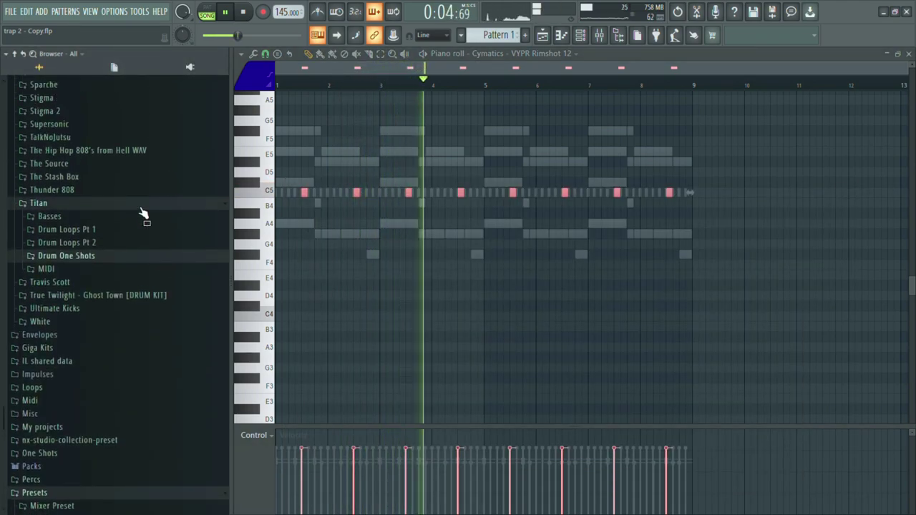
scroll(142, 227, "up", 10)
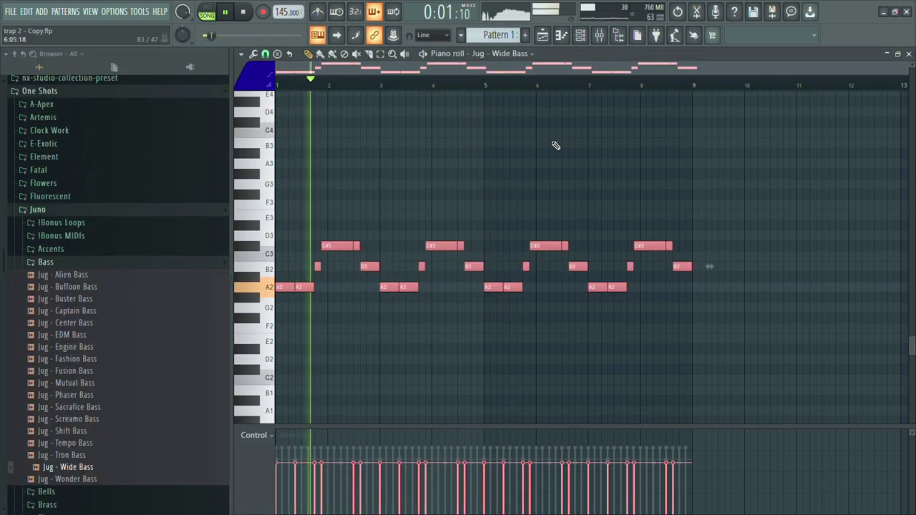
- Transpose all Jug - Wide Bass notes up three octaves, so the pattern plays A5, B5 and C#6
key("ctrl+Up")
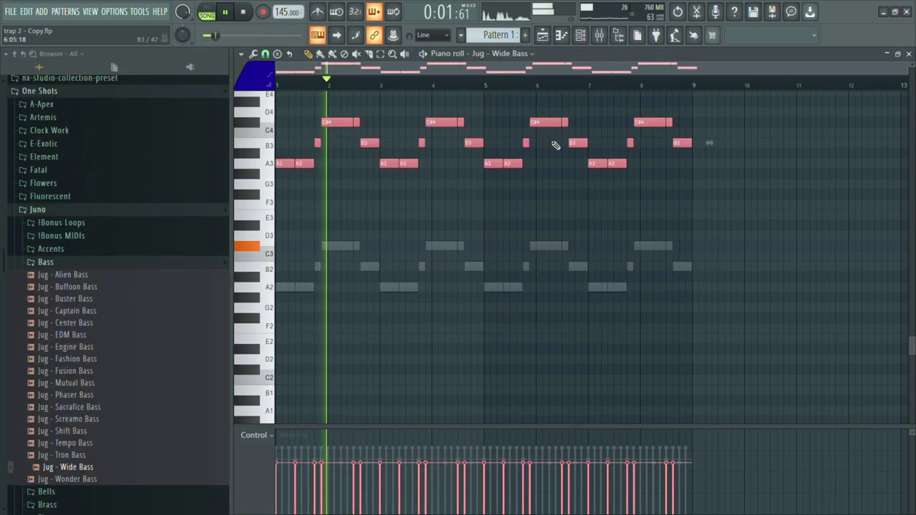
key("ctrl+Up")
scroll(555, 145, "up", 6)
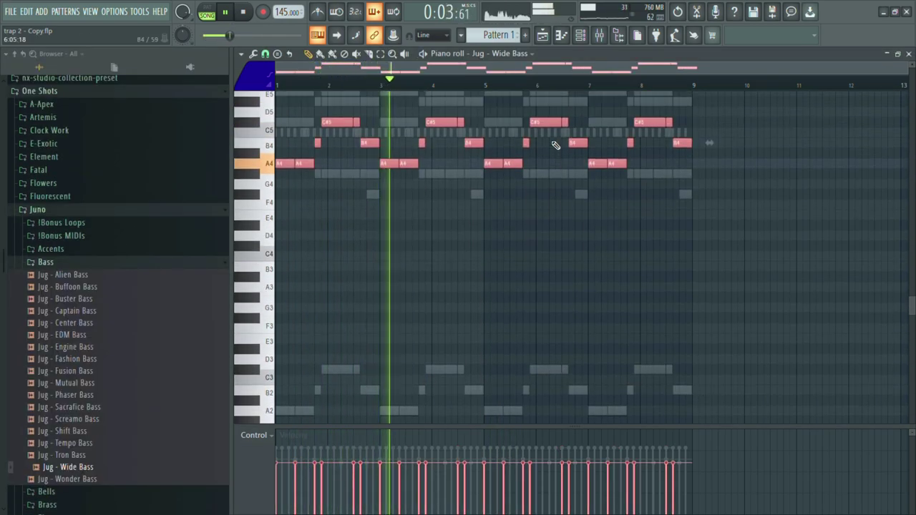
scroll(555, 146, "up", 3)
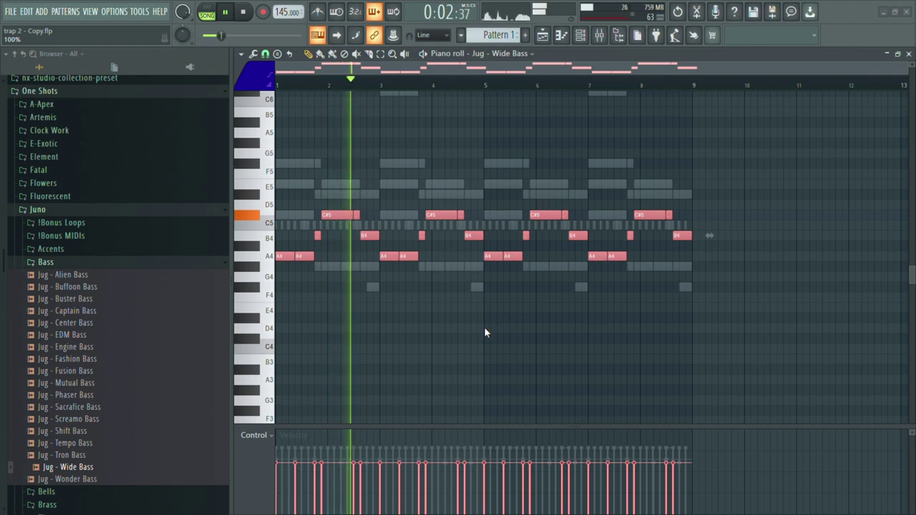
key("ctrl+Up")
scroll(499, 323, "up", 2)
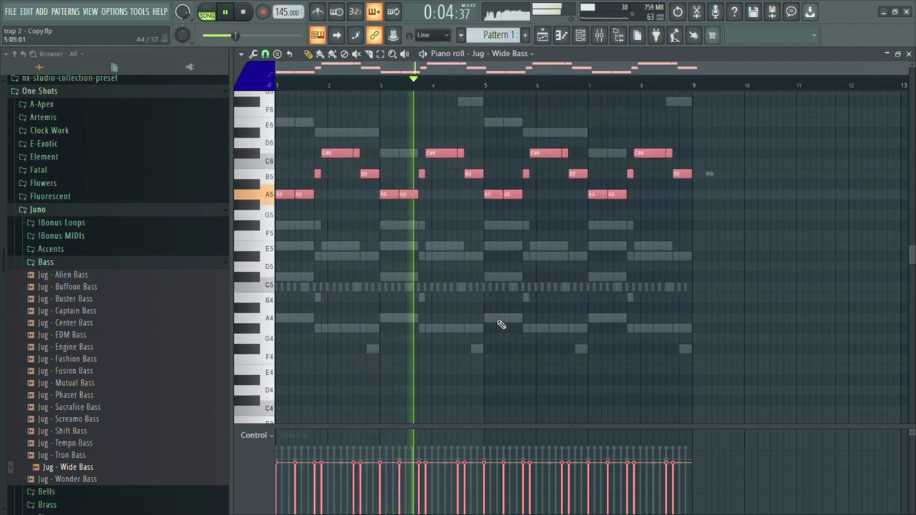
scroll(497, 323, "up", 1)
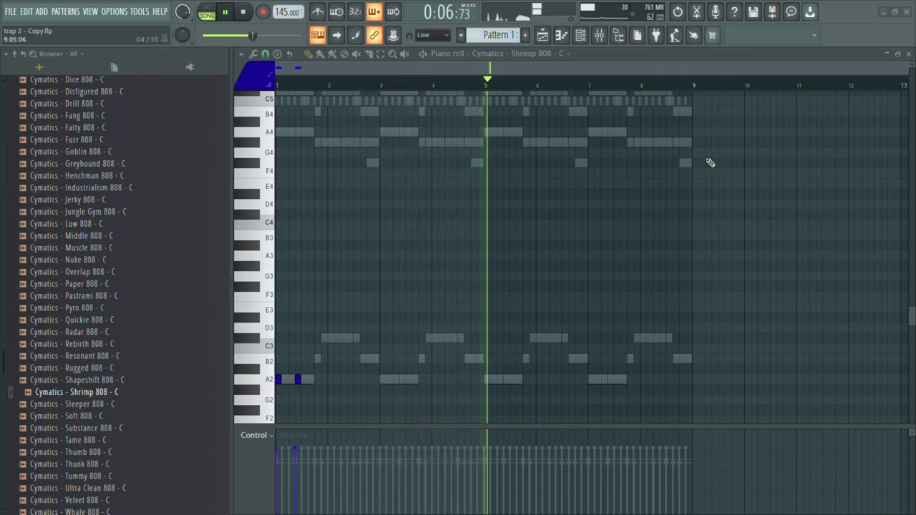
- Add Shrimp 808 notes over the ghost bass pattern: C#3 in bar 2, two A2 notes in bar 3 and C#3 in bar 4
key("space")
key("space")
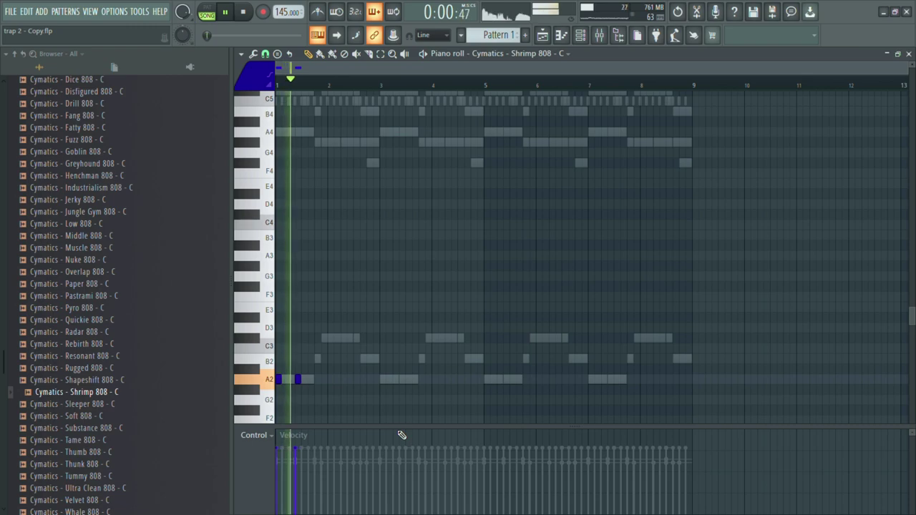
left_click(345, 338)
key("space")
key("space")
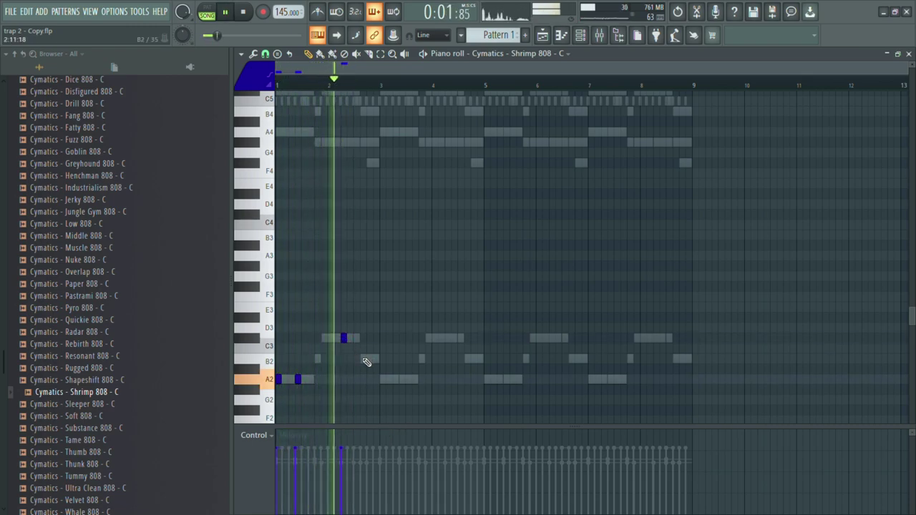
left_click(382, 379)
left_click(402, 379)
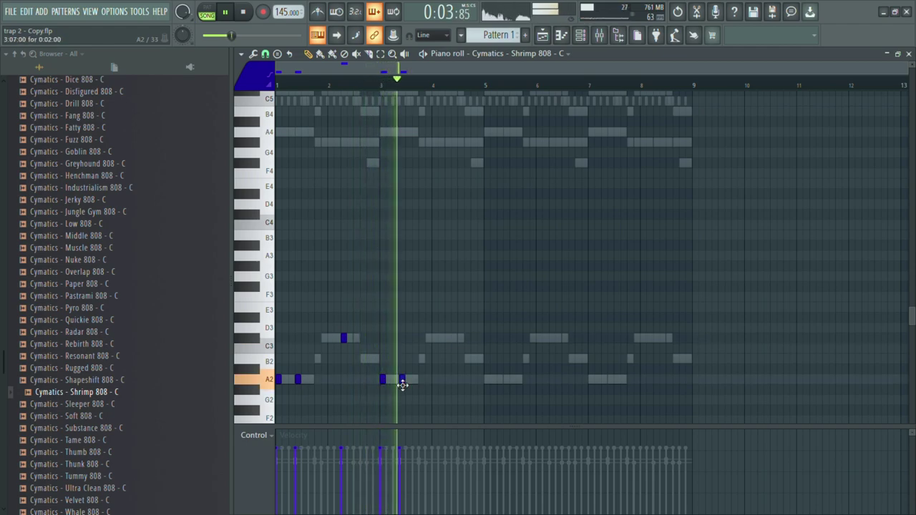
left_click(448, 338)
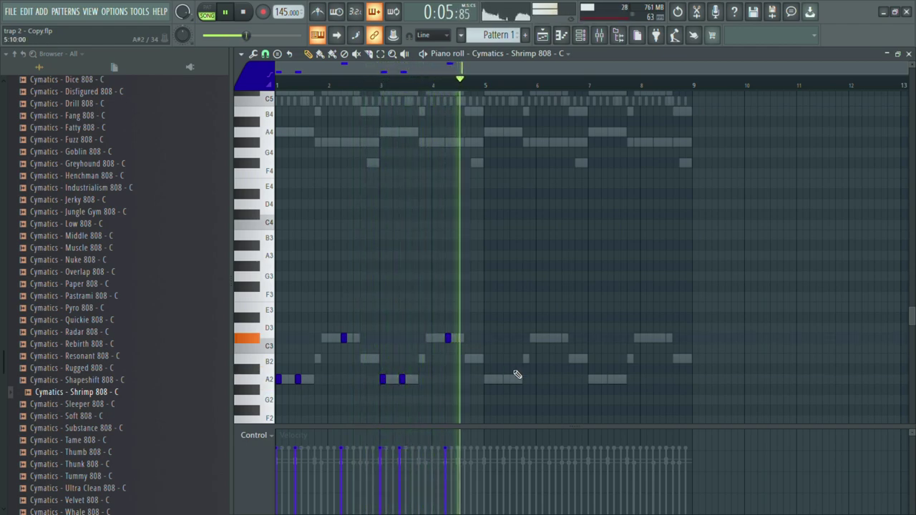
- Continue the Shrimp 808 pattern with two A2 notes in bars 5 and 7 and one C#3 note in bars 6 and 8
left_click(487, 380)
left_click(506, 380)
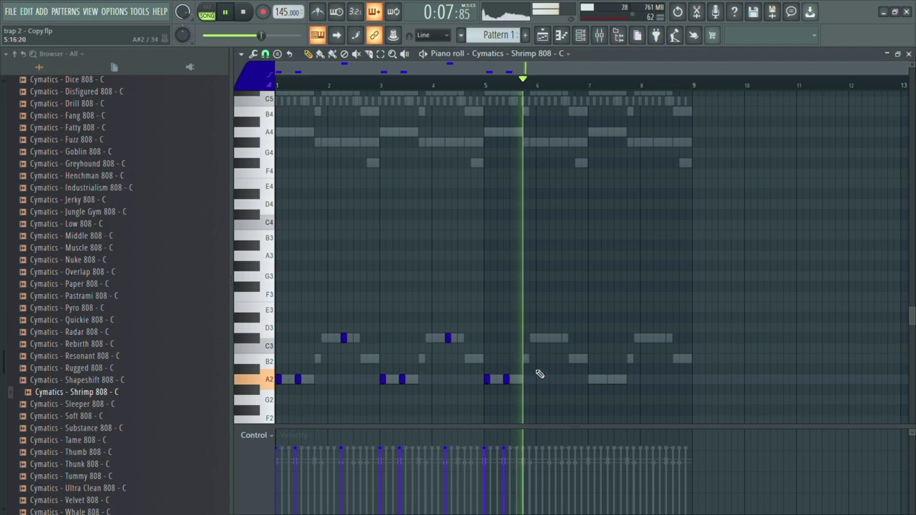
left_click(552, 337)
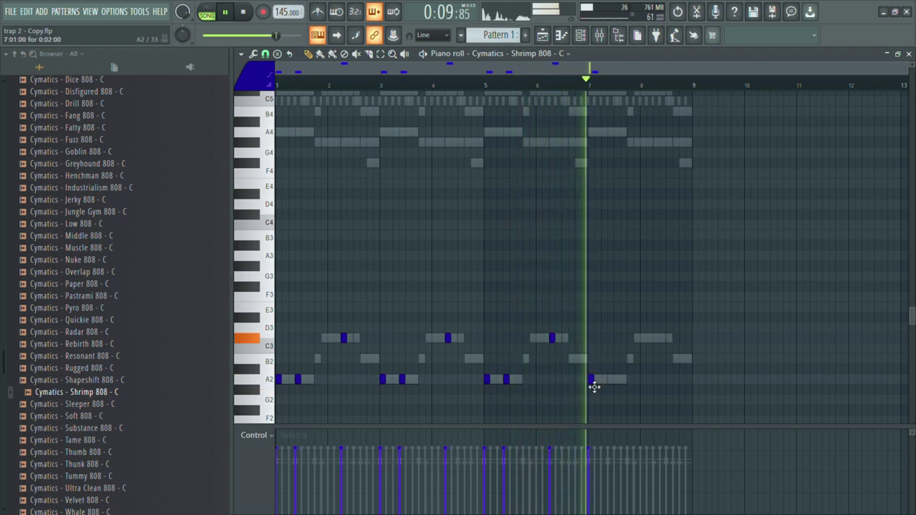
left_click(593, 380)
left_click(604, 380)
left_click(651, 340)
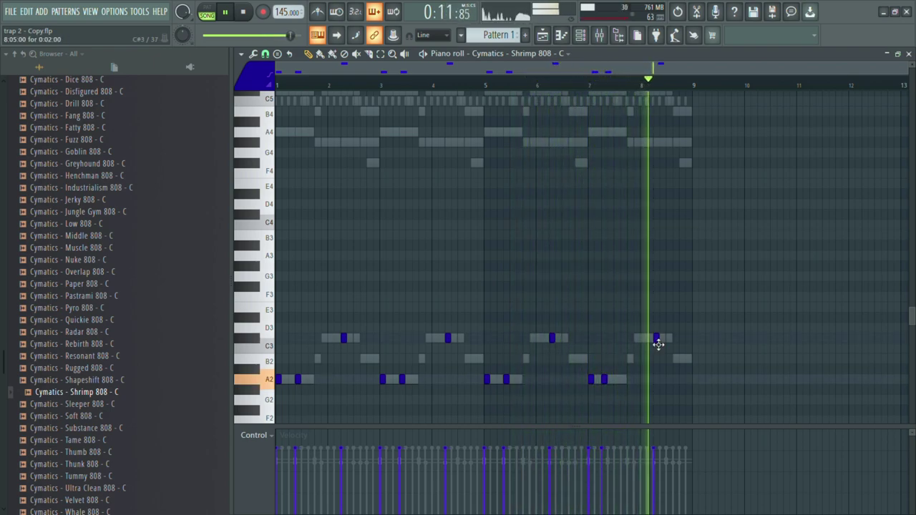
- Transpose all Shrimp 808 notes up three octaves to A5 and C#6 and extend each one legato to the following note
key("ctrl+Up")
scroll(501, 395, "up", 1)
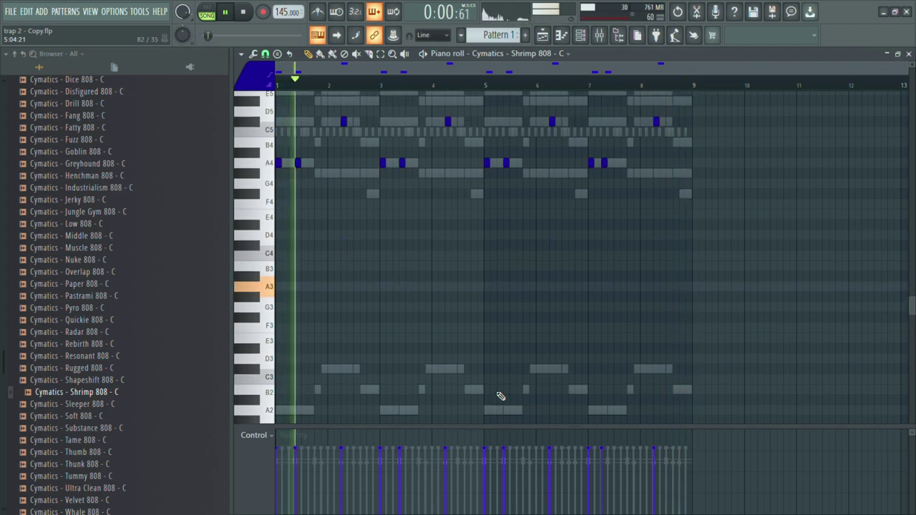
key("ctrl+Up")
scroll(501, 396, "up", 1)
key("space")
scroll(501, 396, "up", 4)
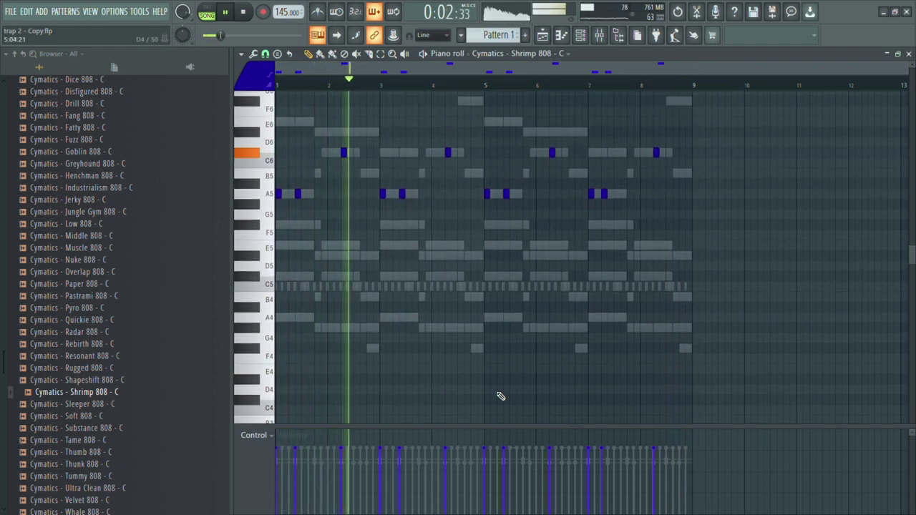
key("ctrl+l")
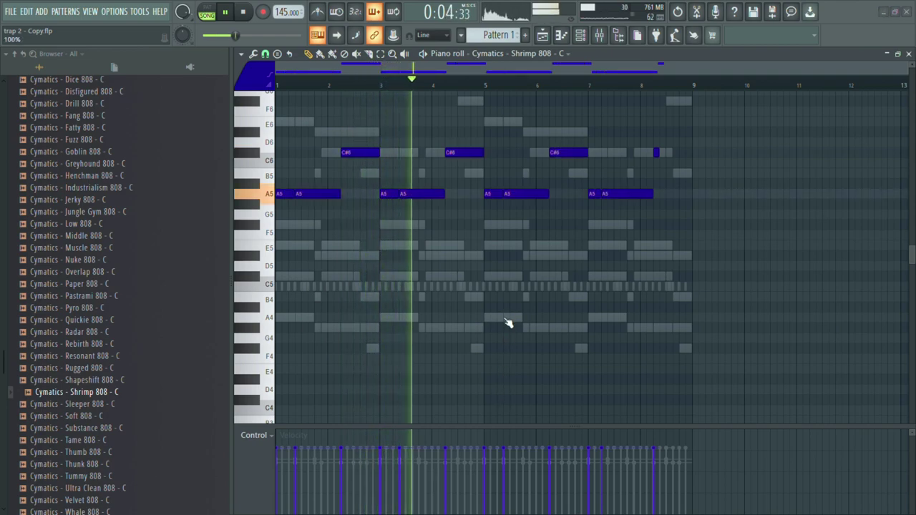
- Try the Shrimp 808 notes one octave lower, at A4 and C#5, and return them to A5 and C#6
key("space")
key("ctrl+Down")
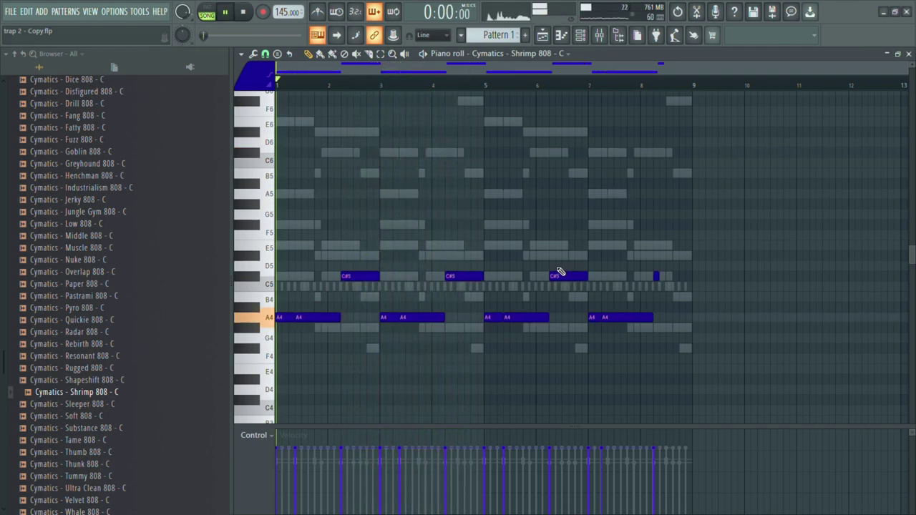
key("ctrl+Up")
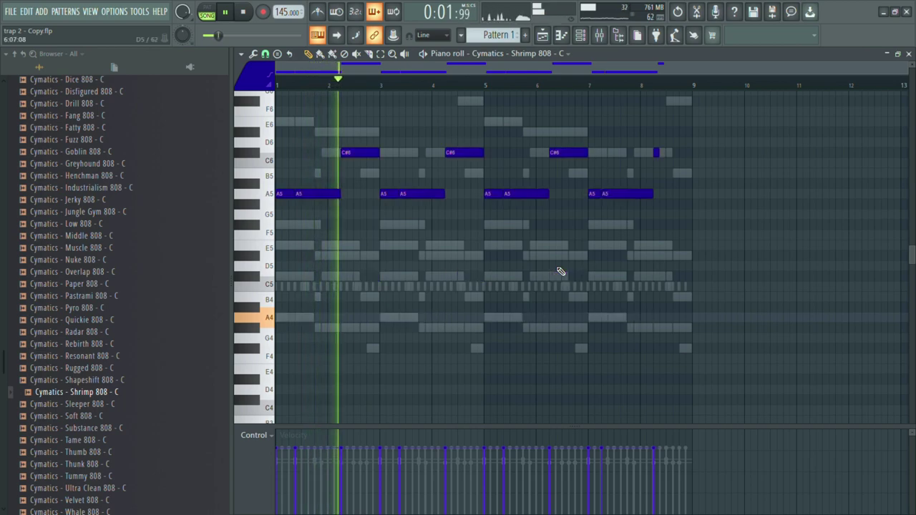
- Select only the C#6 notes of the Shrimp 808 pattern, transpose them down an octave to C#5 and deselect them
scroll(559, 271, "up", 1)
left_click_drag(644, 188, 190, 136)
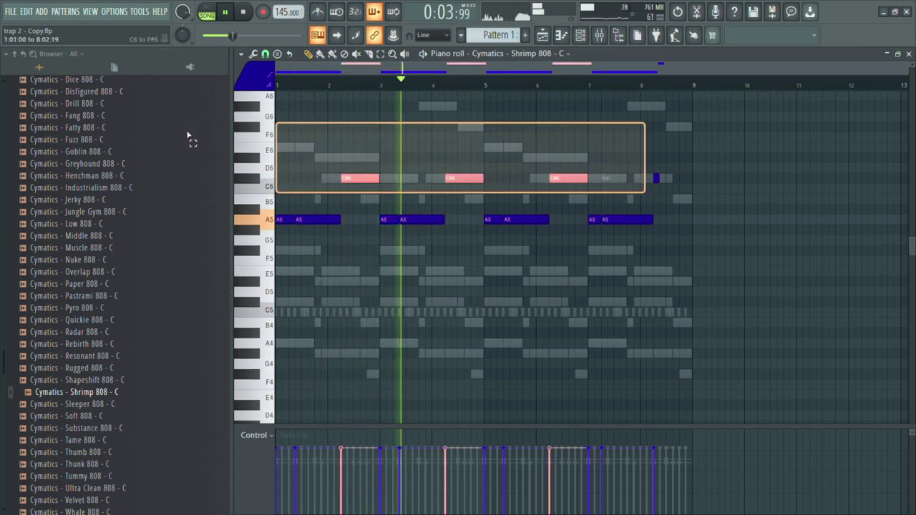
left_click_drag(689, 184, 198, 119)
key("ctrl+Down")
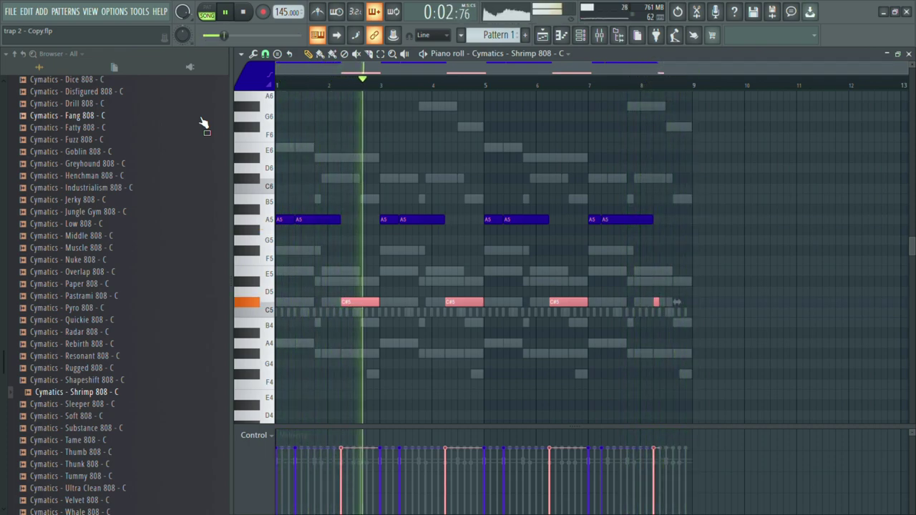
left_click(499, 291)
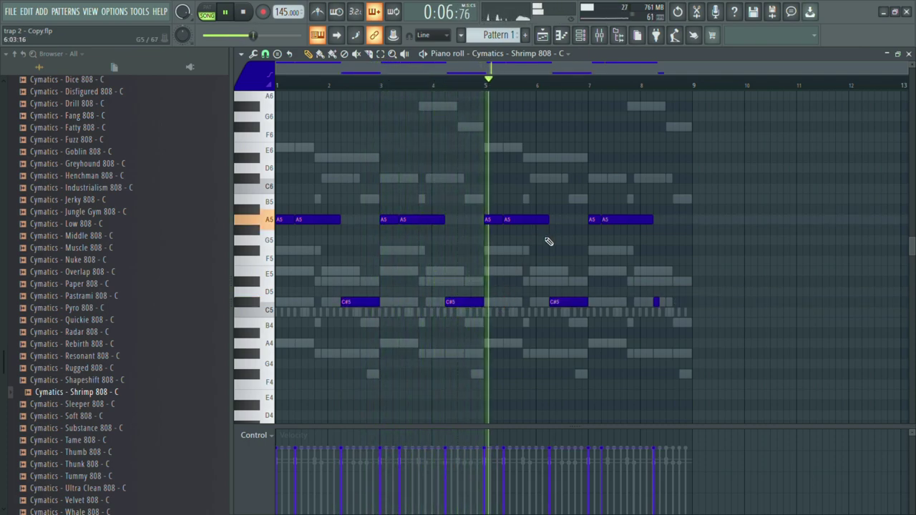
- Shorten the second A5 note of the Shrimp 808 phrase starting in bar 5 so it ends just before the C#5 note
left_click_drag(551, 221, 544, 221)
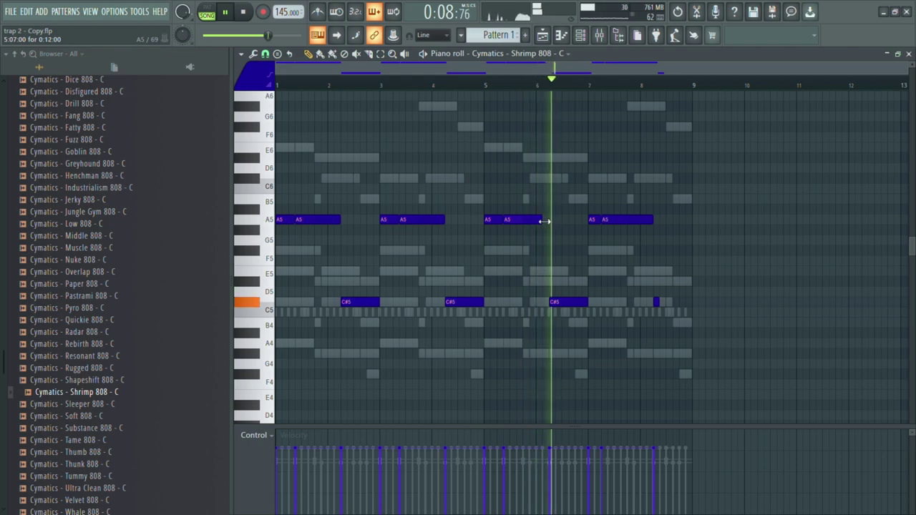
right_click(615, 265)
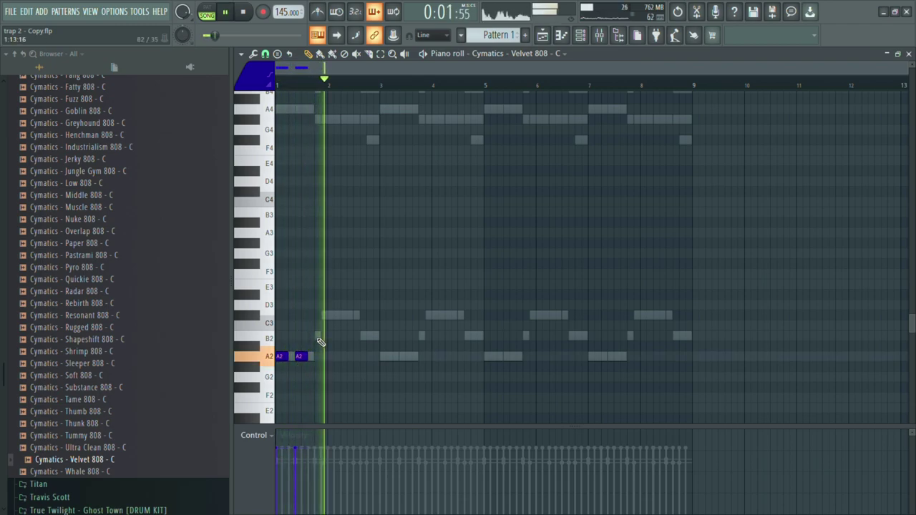
- Add a short B2 note at the end of bar 1 and a short C#3 note in bar 2 of the Velvet 808 pattern
left_click_drag(334, 337, 327, 336)
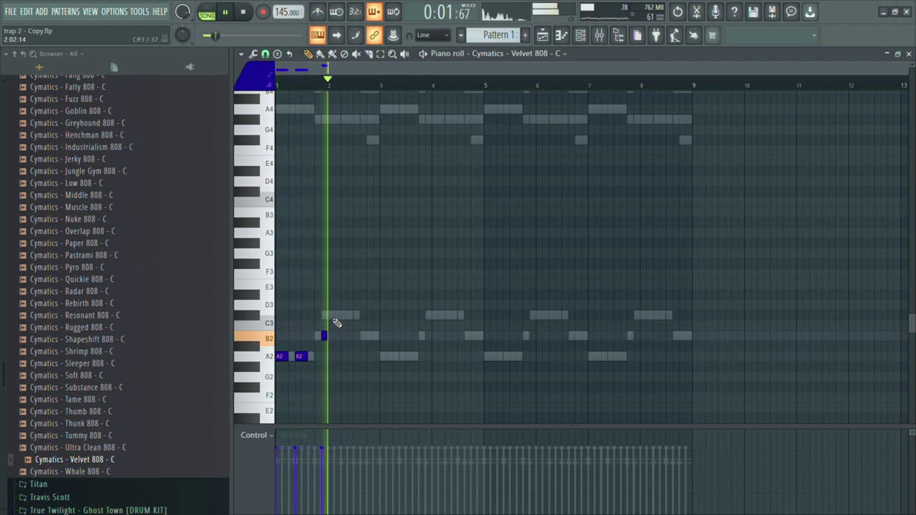
right_click(338, 317)
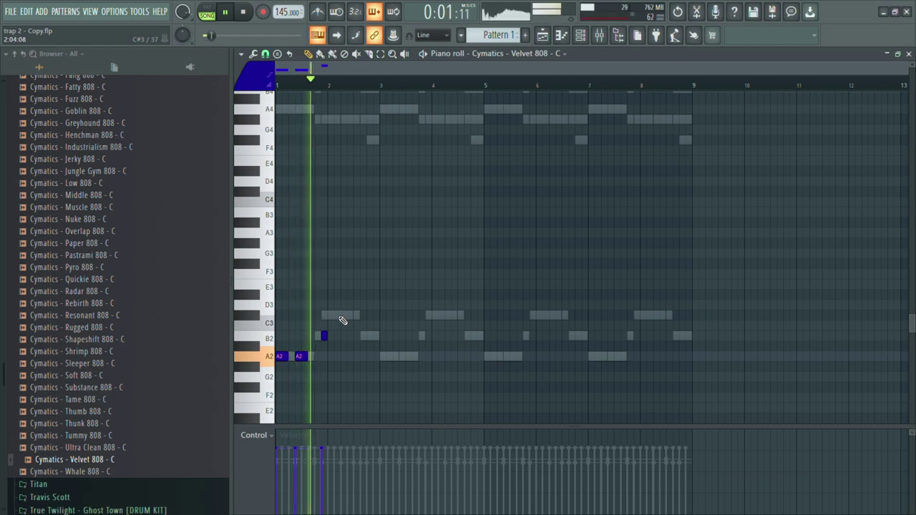
left_click(343, 317)
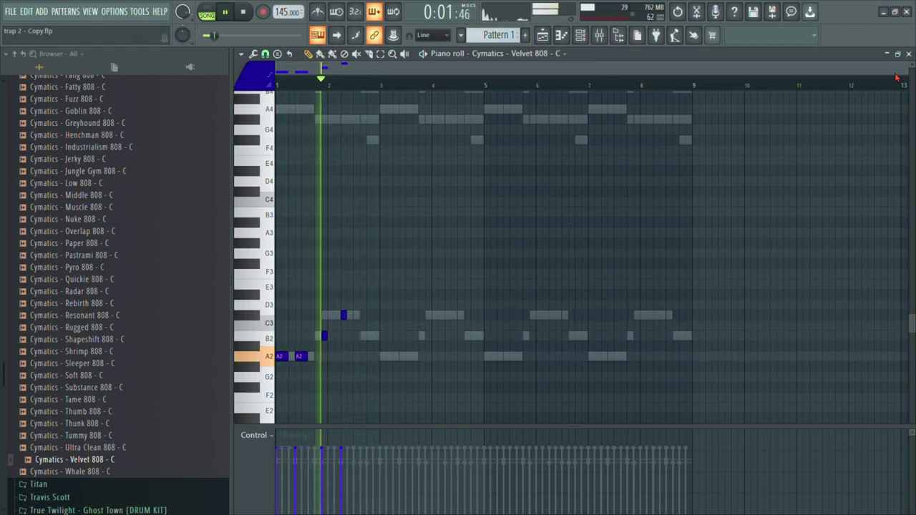
- Try three short consecutive B2 notes near the end of bar 2 and an extra A2 note in bar 3 of the Velvet 808 pattern
left_click_drag(907, 69, 588, 92)
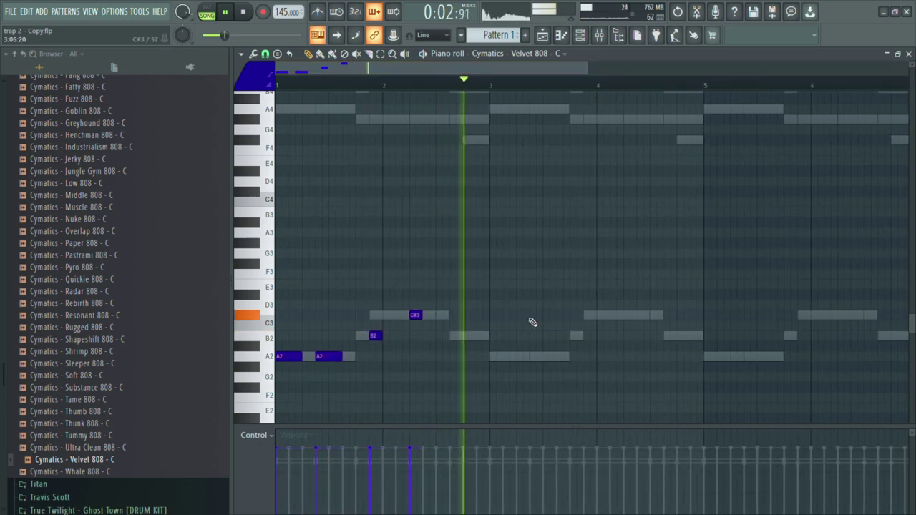
left_click(471, 336)
left_click_drag(474, 337, 464, 338)
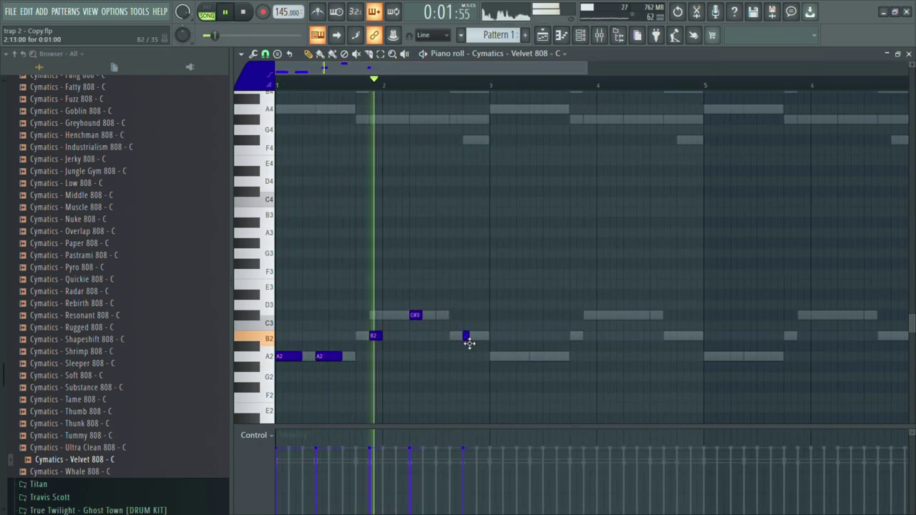
left_click(479, 337)
right_click(467, 337)
left_click(473, 338)
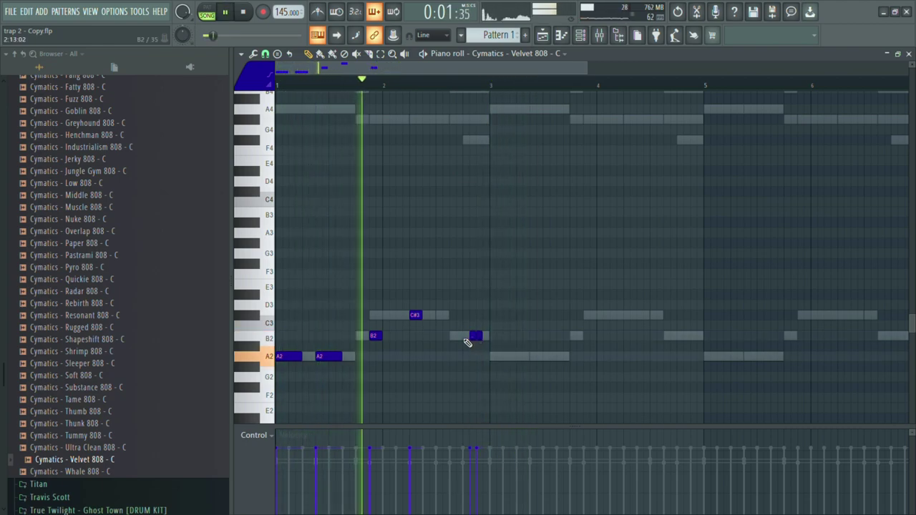
left_click(465, 337)
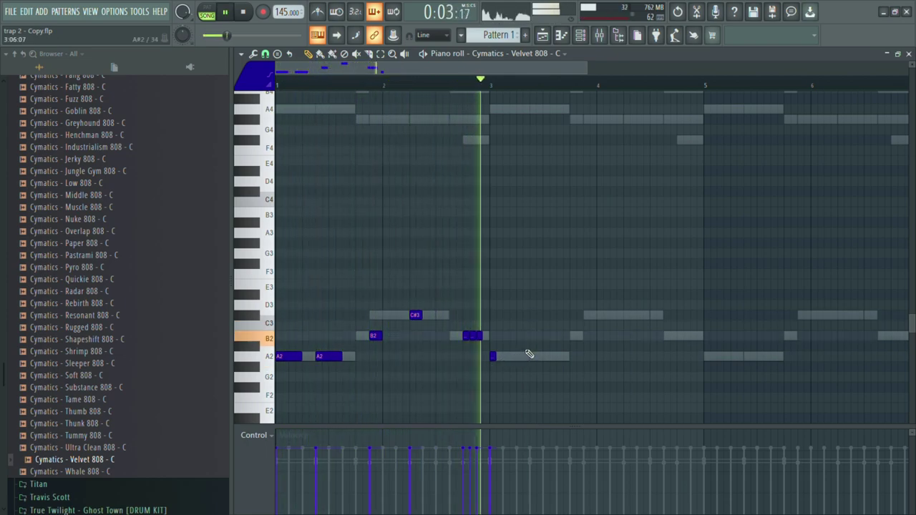
left_click(518, 357)
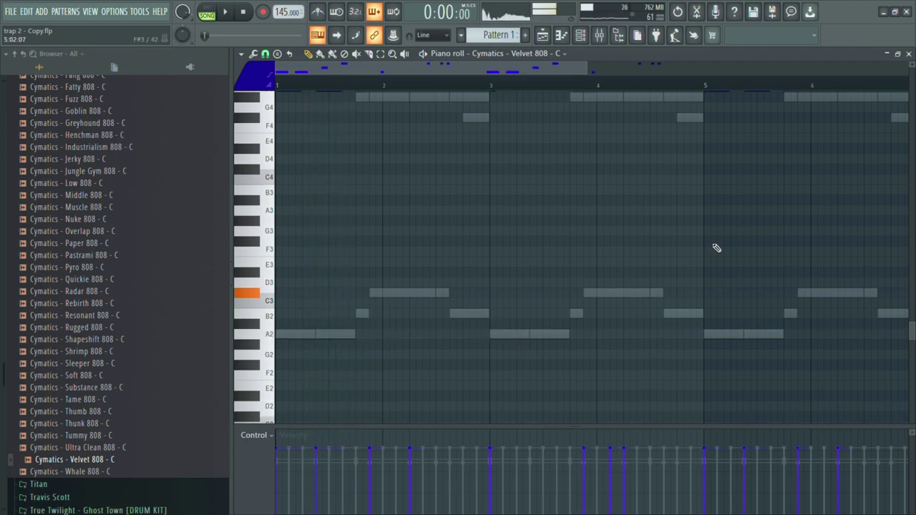
- Transpose all Velvet 808 notes up to the A5, B5 and C#6 range
scroll(715, 248, "up", 5)
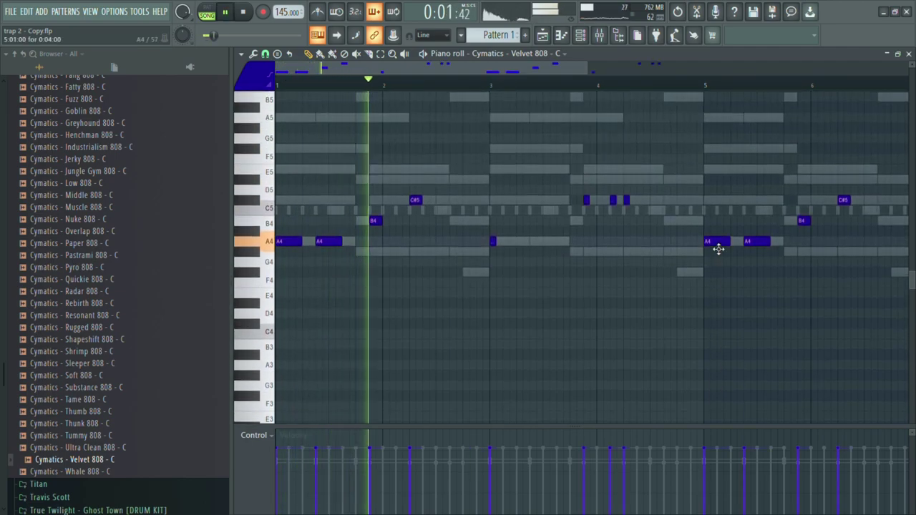
scroll(718, 248, "up", 4)
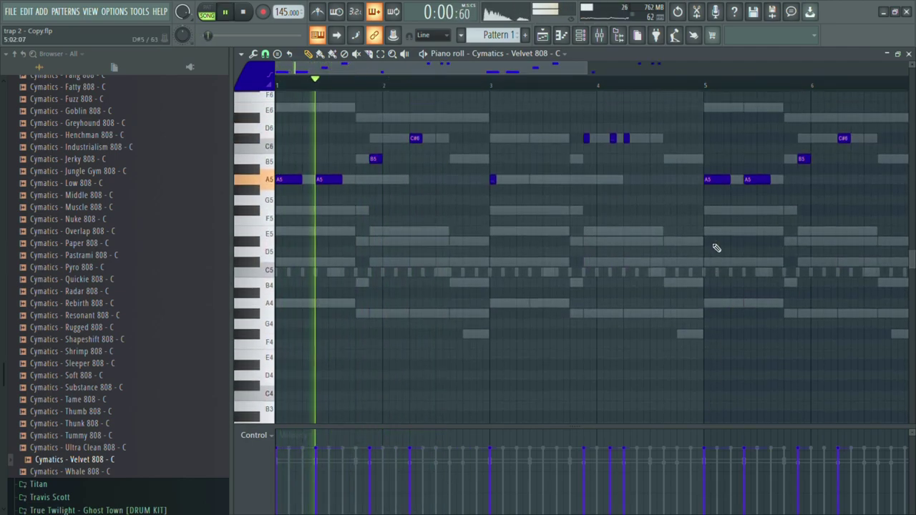
scroll(716, 248, "up", 3)
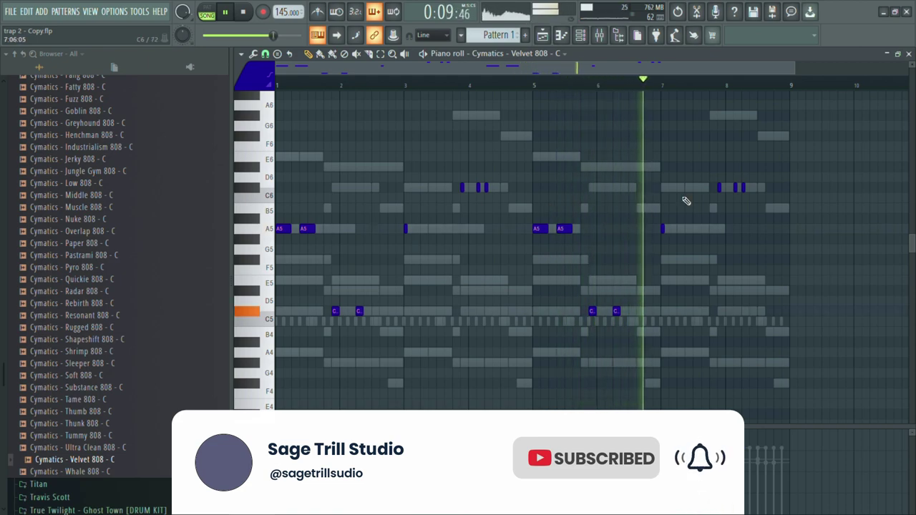
- Show the mixer and browse back to the start of the Thunder 808 samples
left_click(581, 36)
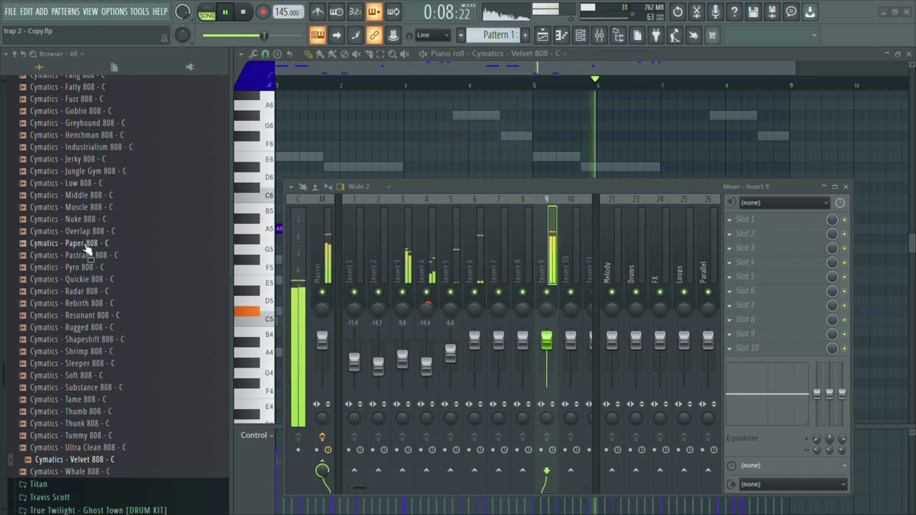
scroll(195, 262, "up", 8)
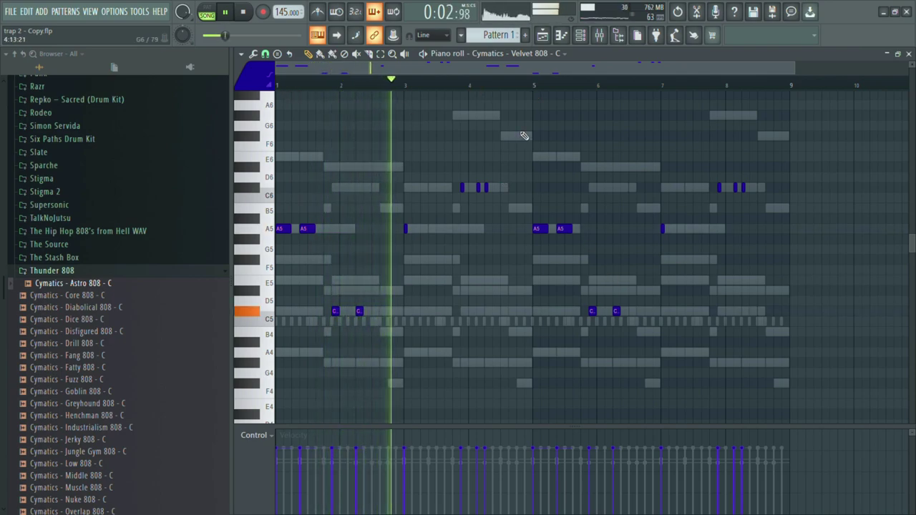
- Try a C#6 note at the end of bar 5 of the Velvet 808 pattern, remove it and place one early in bar 6
left_click(591, 189)
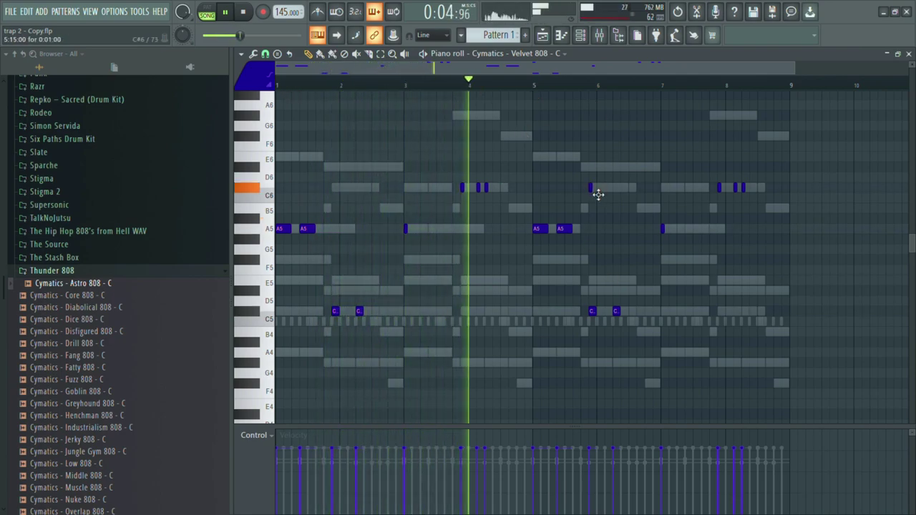
right_click(593, 191)
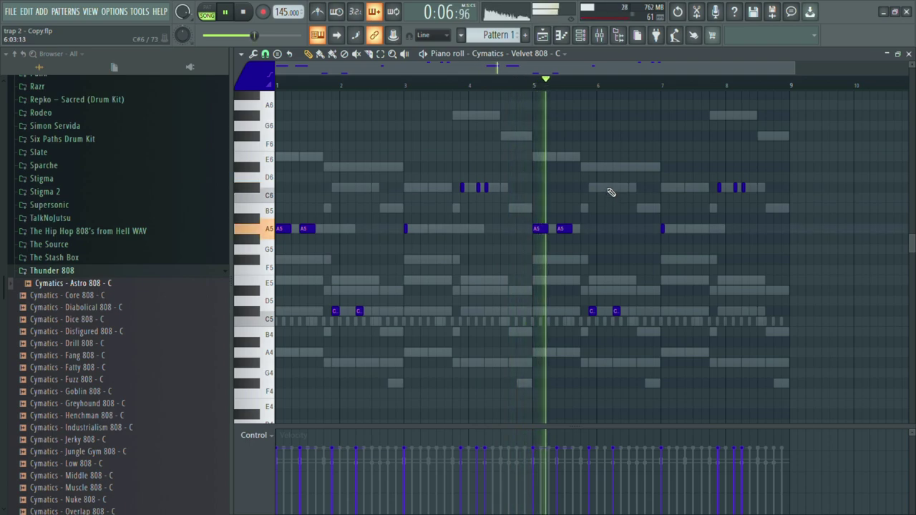
left_click(607, 189)
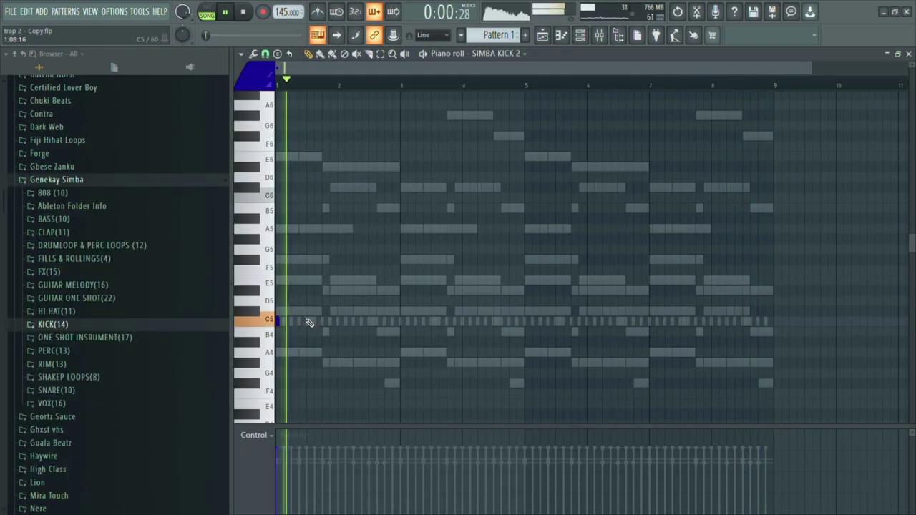
- Add C5 notes to the SIMBA KICK 2 pattern at steps 7 and 15 of bar 1 and step 5 of bar 2
left_click(309, 322)
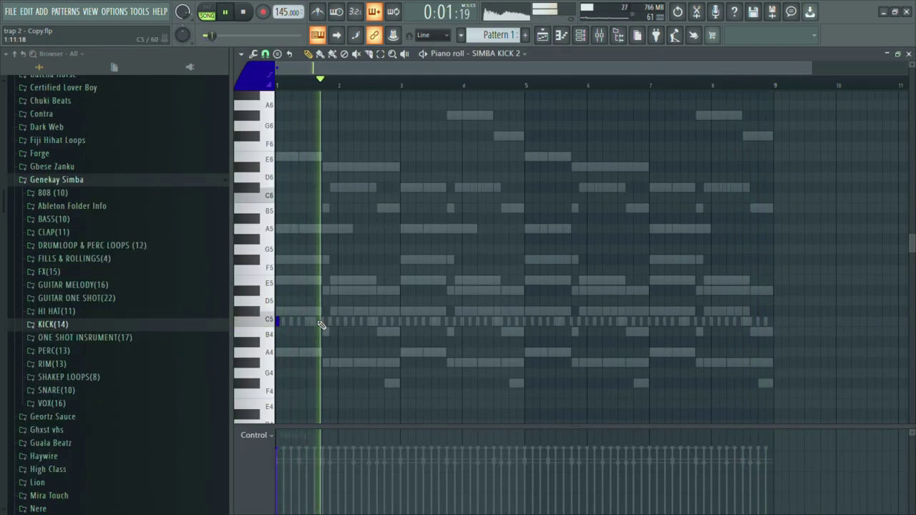
left_click(300, 323)
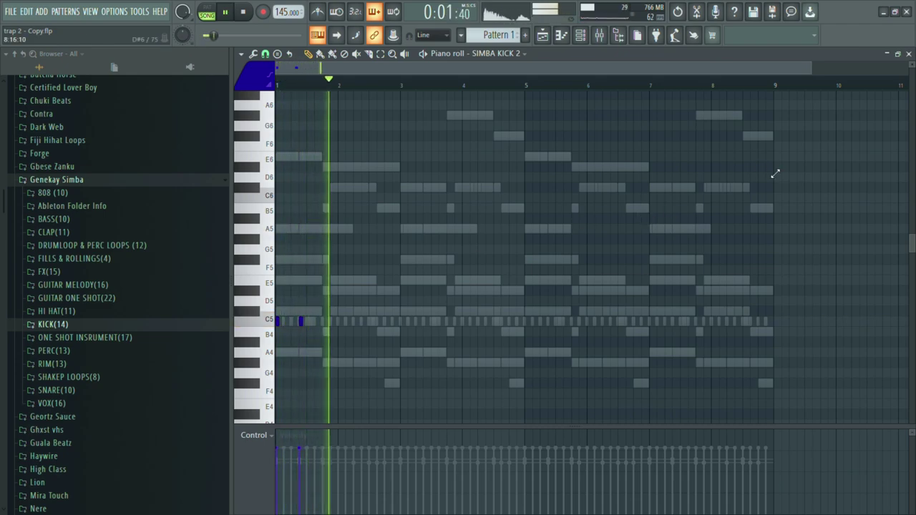
left_click(331, 322)
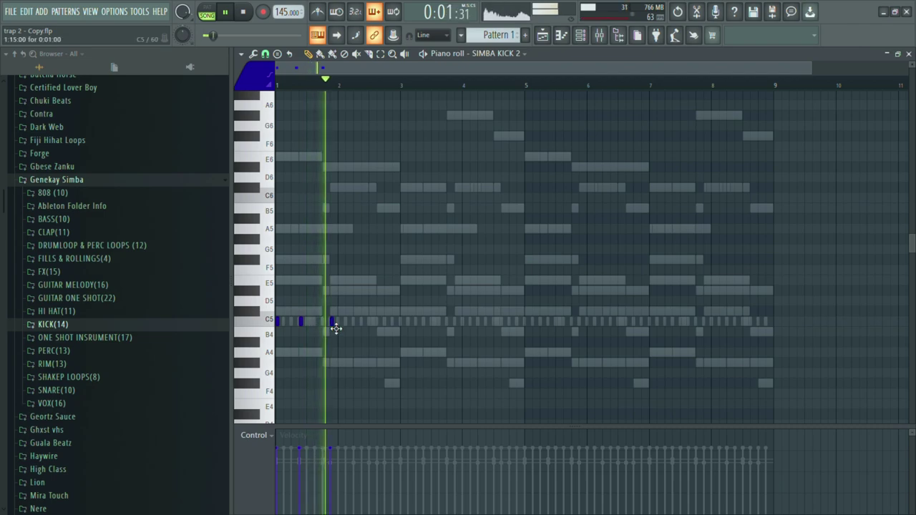
left_click(346, 323)
key("space")
right_click(346, 323)
key("space")
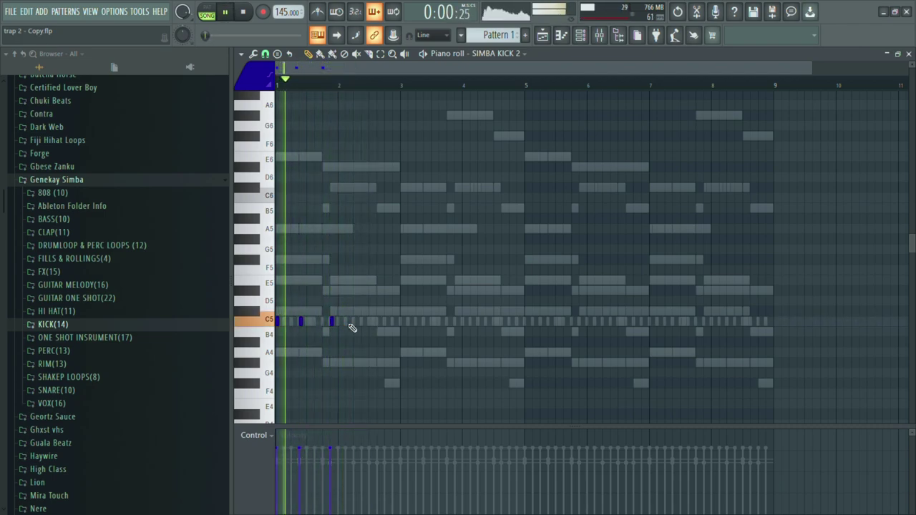
left_click(357, 323)
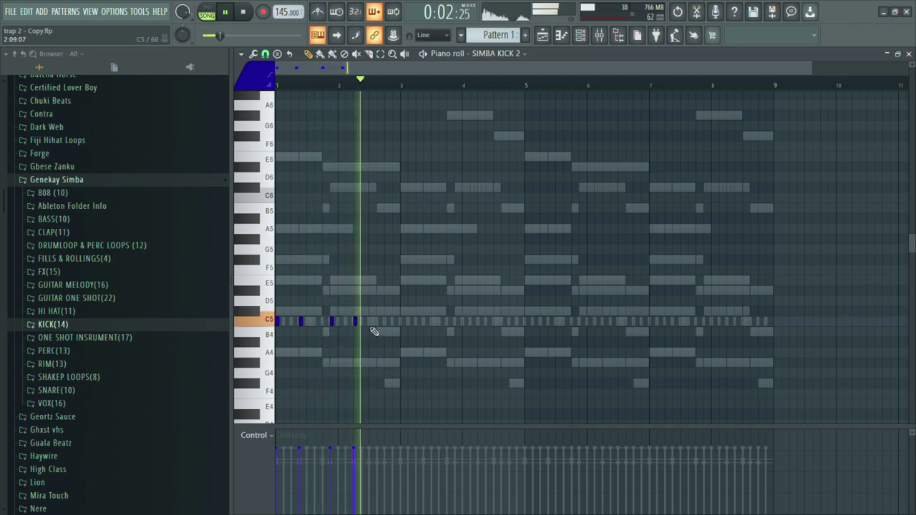
- Add C5 kick notes at steps 1 and 15 of bar 3, without a hit at the start of bar 4, and save the project
left_click(402, 323)
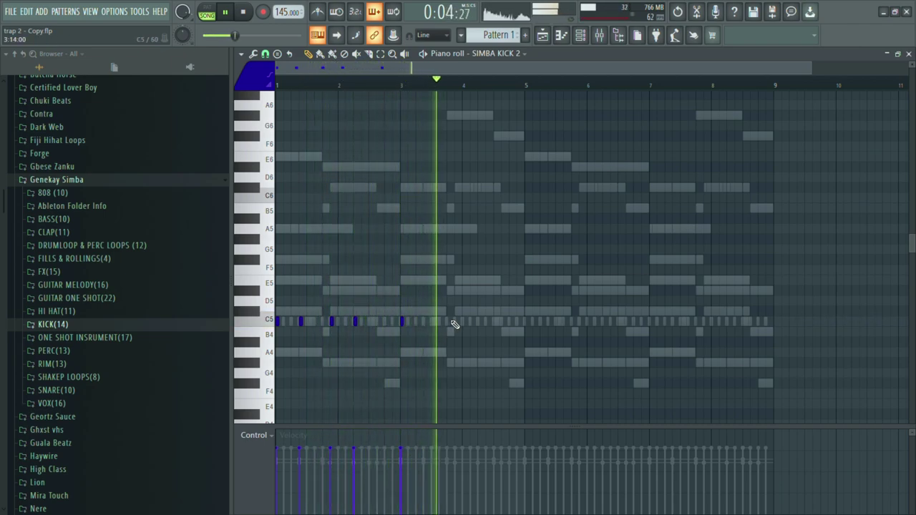
left_click(456, 323)
left_click(463, 323)
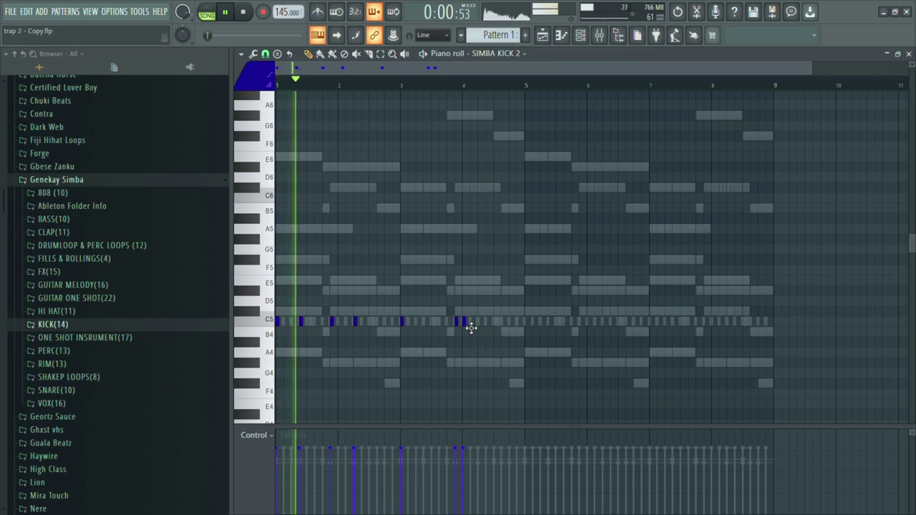
right_click(470, 326)
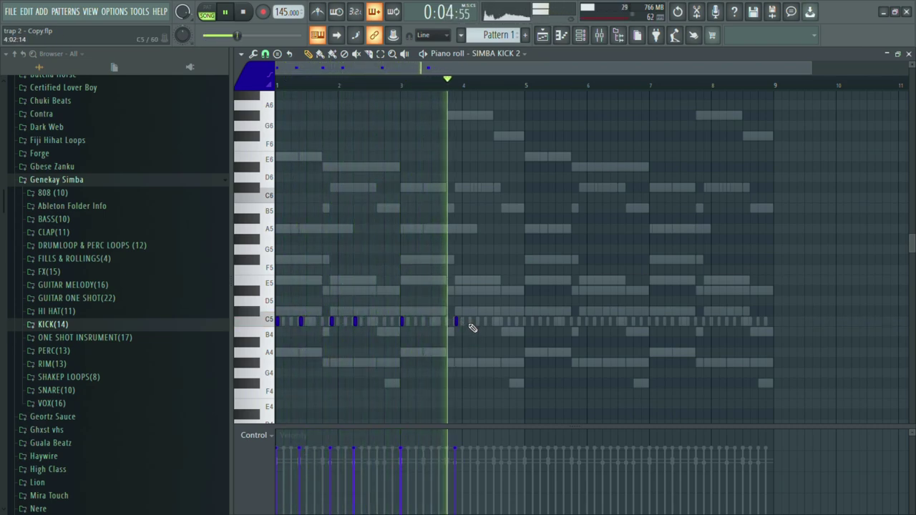
left_click(909, 53)
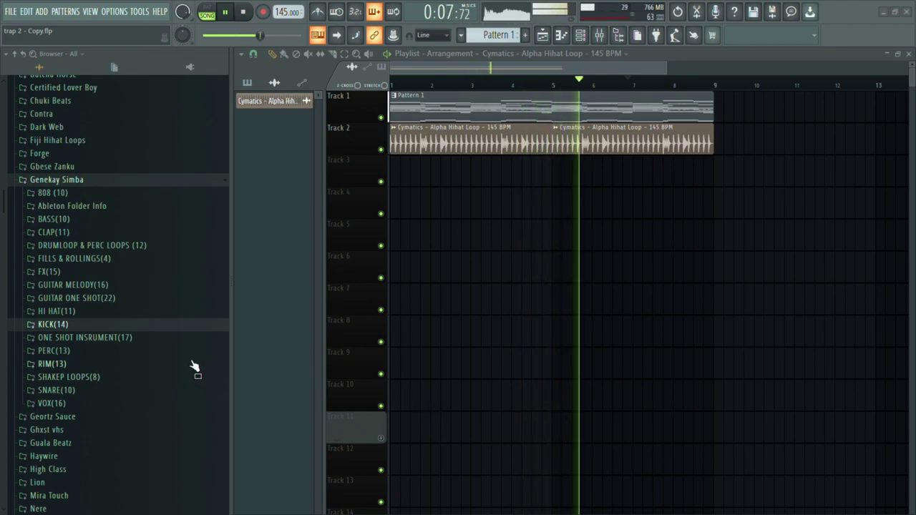
key("ctrl+s")
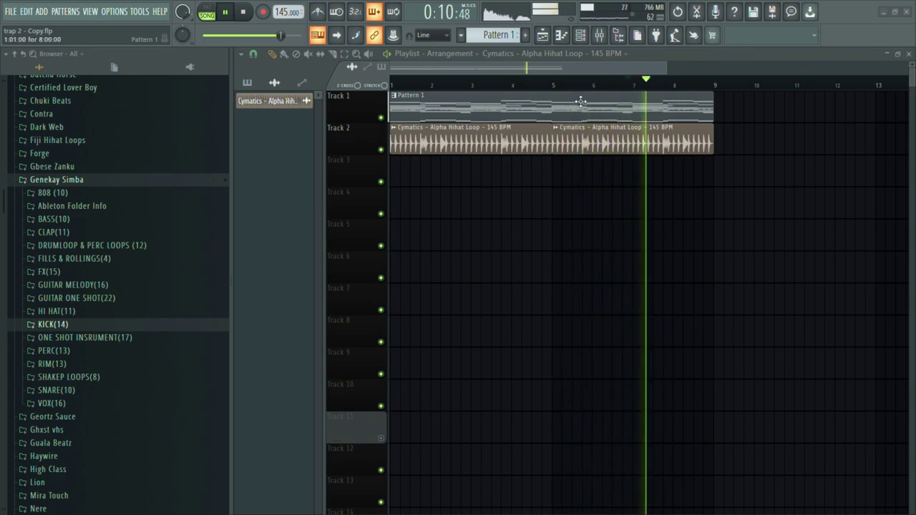
- Lower the volume of mixer Insert 10 to 55%, about -11.2 dB
left_click(601, 37)
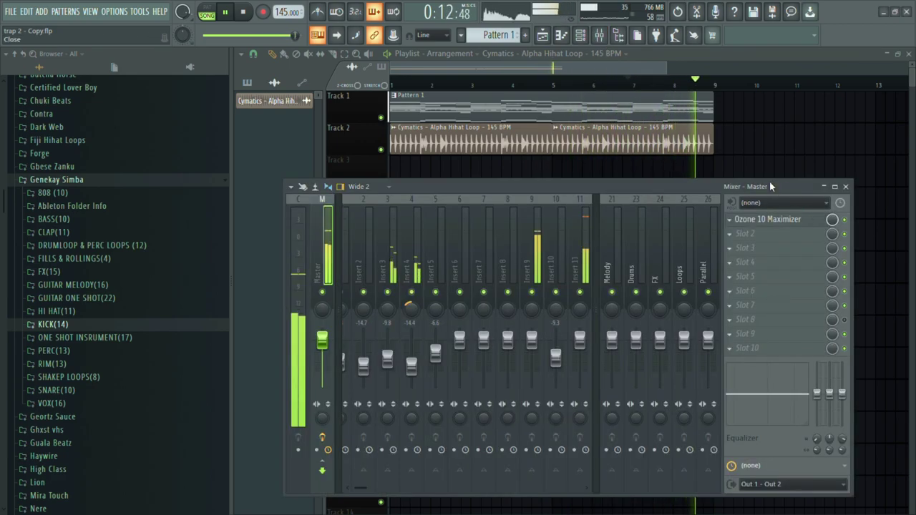
left_click_drag(562, 360, 562, 363)
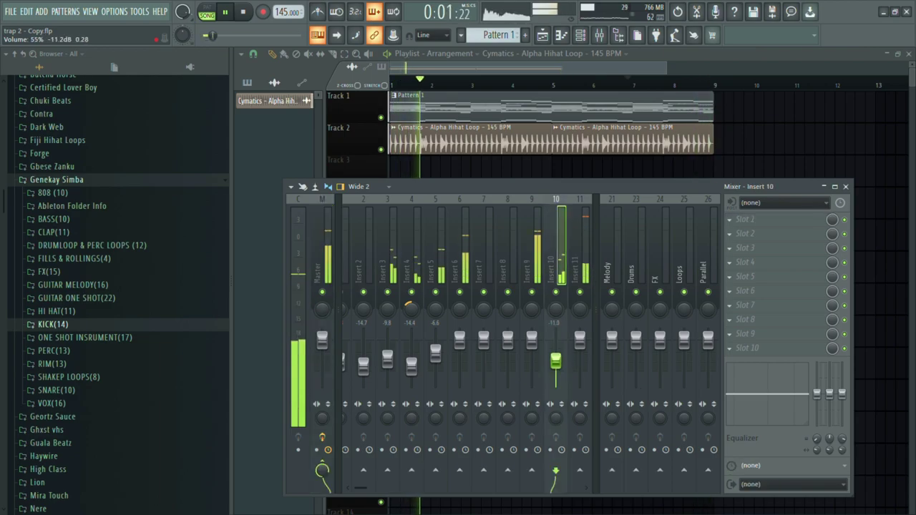